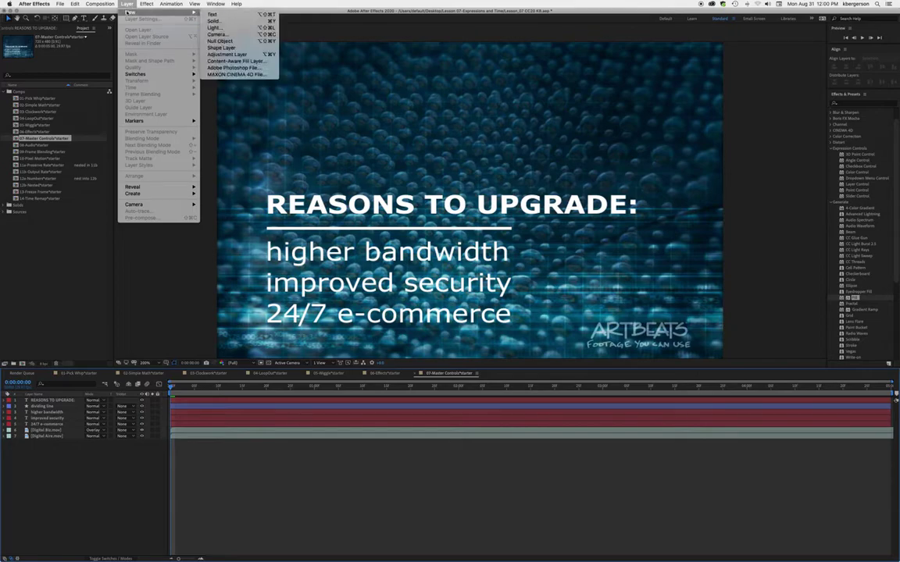
Step: Add a null object layer, rename it MASTER CC CTL and give it the Yellow label color
{"action": "left_click", "coordinate": [198, 40]}
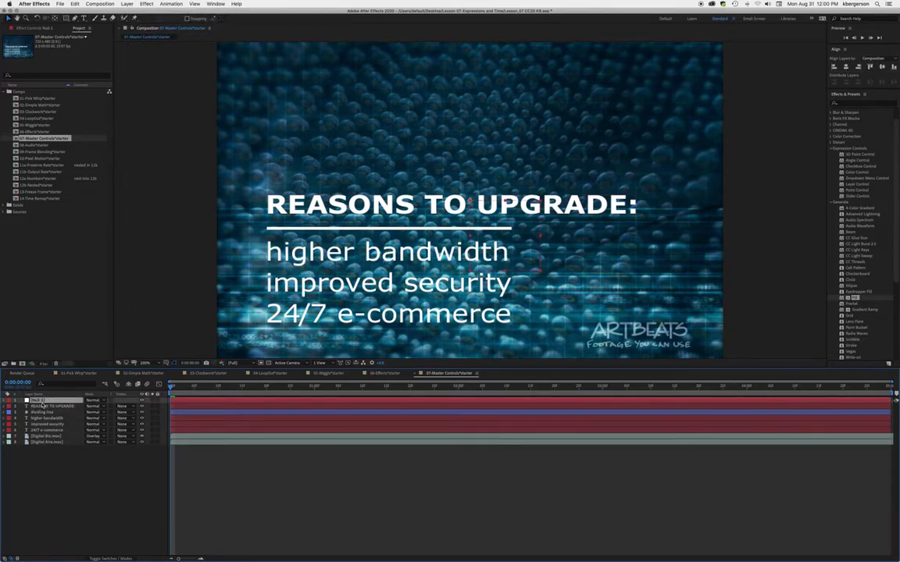
{"action": "type", "text": "MA"}
{"action": "type", "text": "STER CC CTL"}
{"action": "key", "text": "Return"}
{"action": "left_click", "coordinate": [9, 400]}
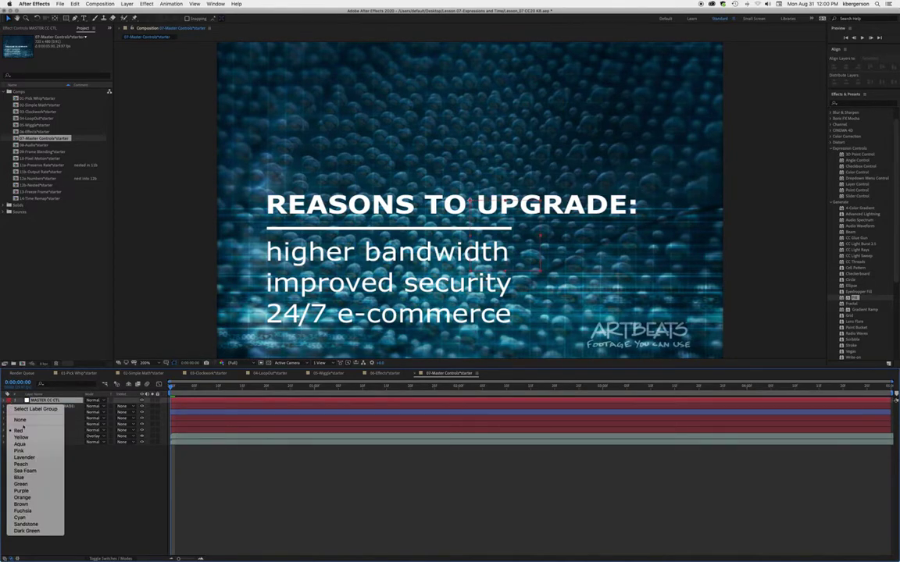
{"action": "left_click", "coordinate": [21, 437]}
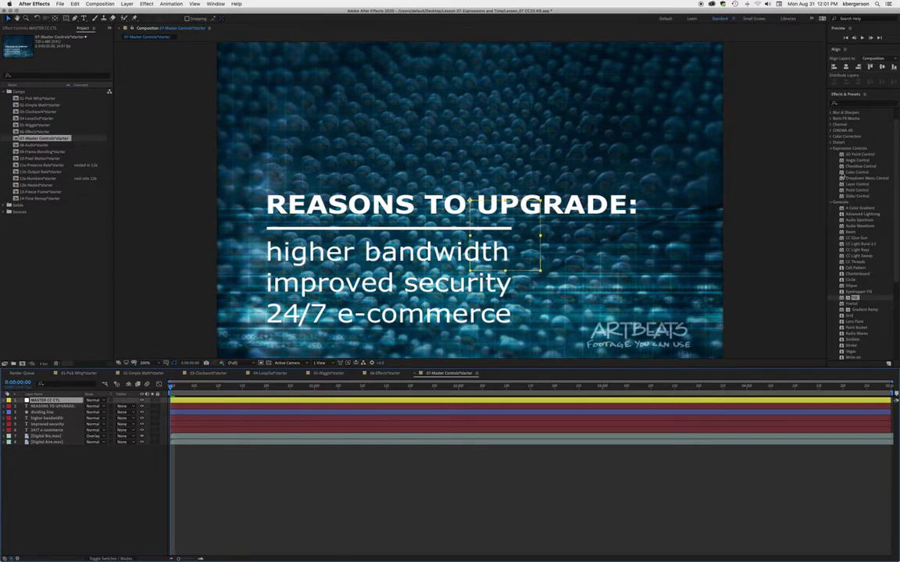
Step: Apply Color Control to the MASTER CC CTL layer and a Fill effect to the REASONS TO UPGRADE text layer
{"action": "left_click_drag", "start_coordinate": [857, 171], "coordinate": [210, 404]}
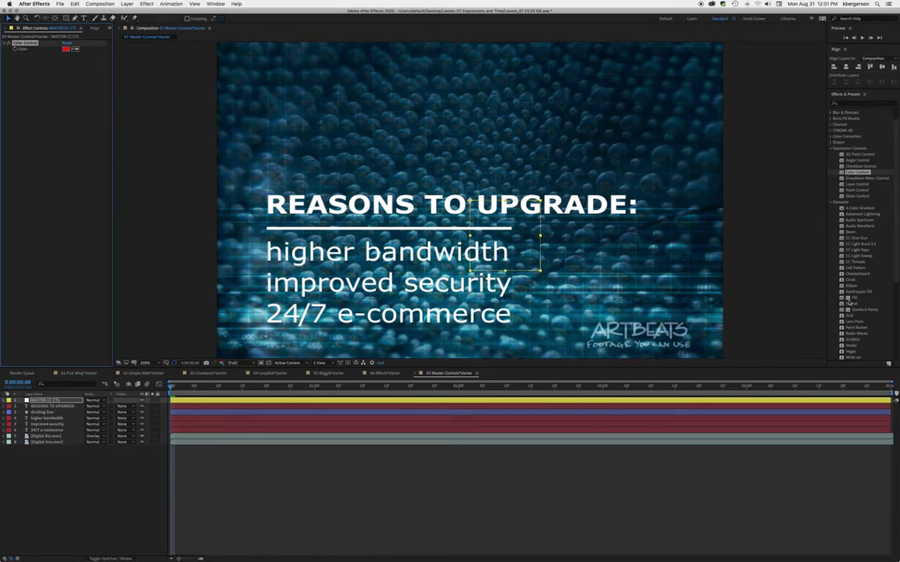
{"action": "left_click", "coordinate": [844, 298]}
{"action": "left_click_drag", "start_coordinate": [844, 301], "coordinate": [51, 408]}
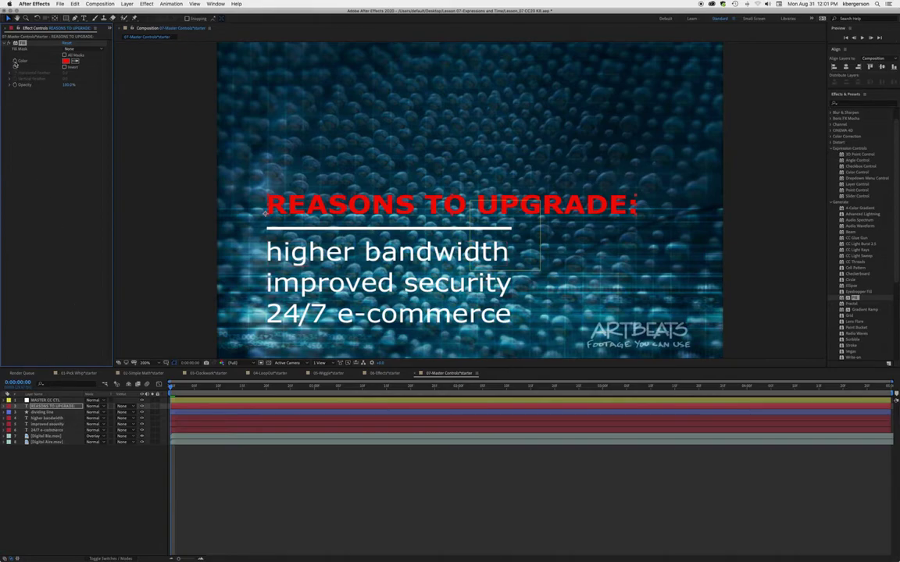
Step: Add an expression to the REASONS TO UPGRADE layer's Fill Color that links it to MASTER CC CTL's Color Control color
{"action": "left_click", "coordinate": [70, 408]}
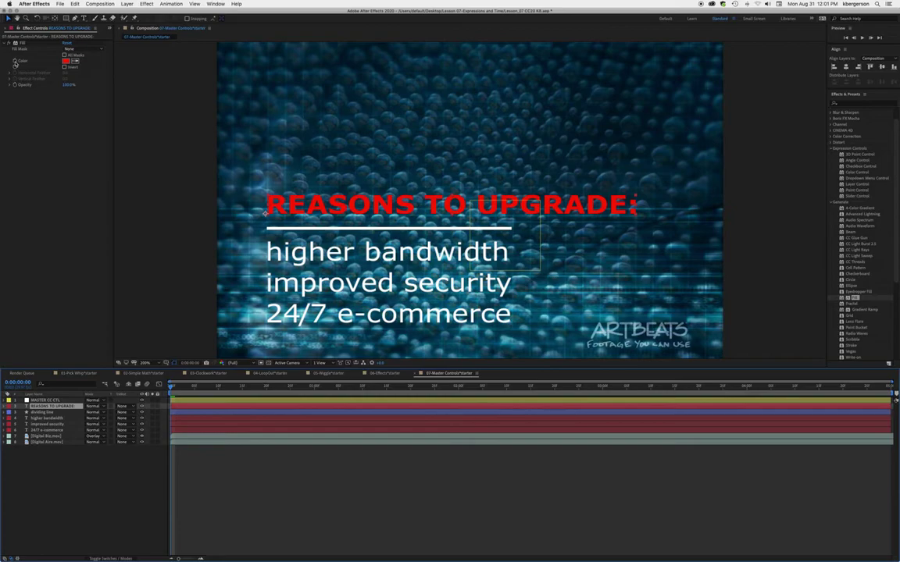
{"action": "left_click", "coordinate": [14, 63], "text": "alt"}
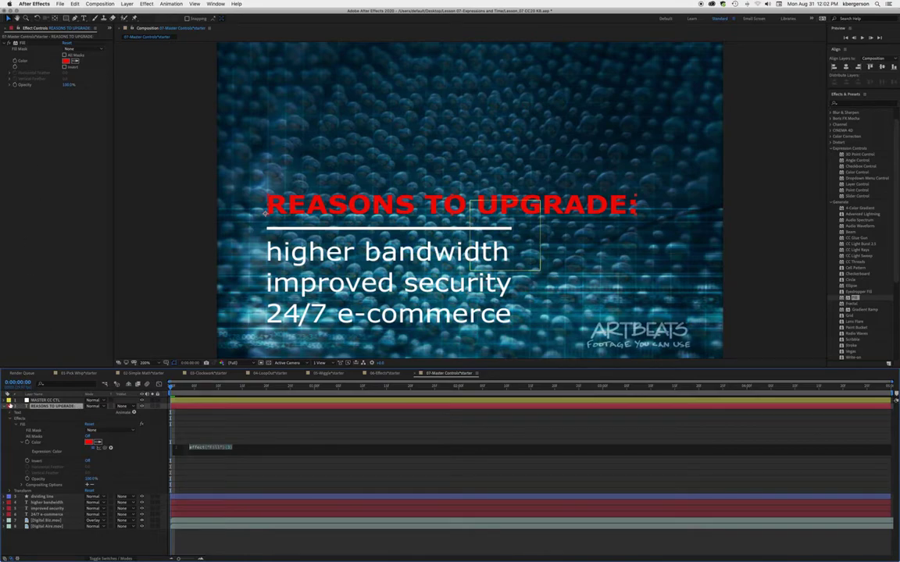
{"action": "left_click", "coordinate": [6, 400]}
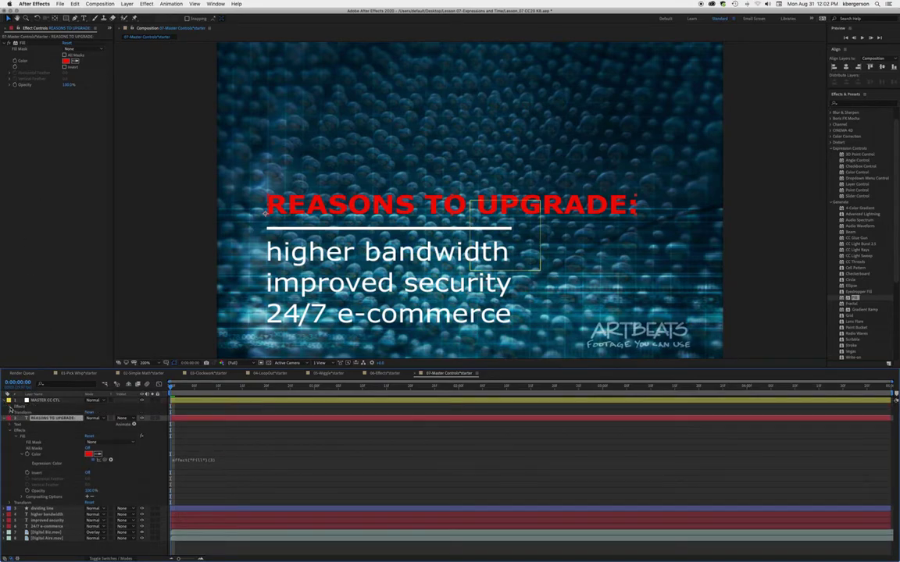
{"action": "left_click", "coordinate": [10, 406]}
{"action": "left_click", "coordinate": [16, 413]}
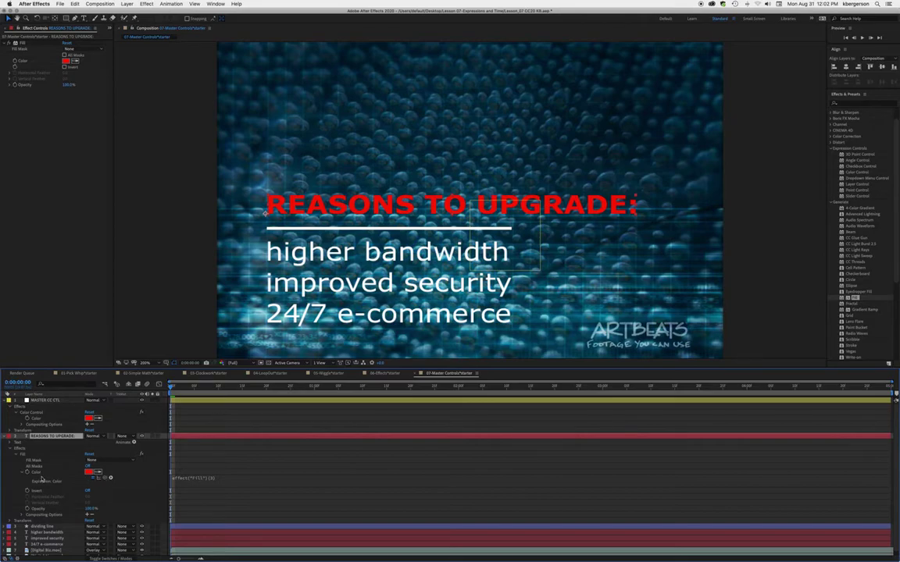
{"action": "left_click_drag", "start_coordinate": [110, 477], "coordinate": [33, 420]}
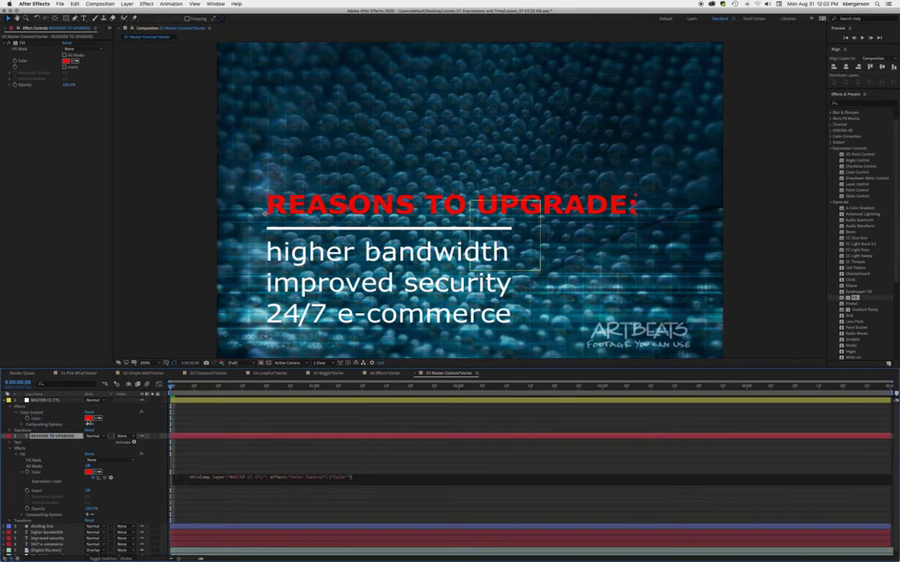
Step: Set MASTER CC CTL's Color Control color to bright green 40FF00
{"action": "left_click", "coordinate": [89, 419]}
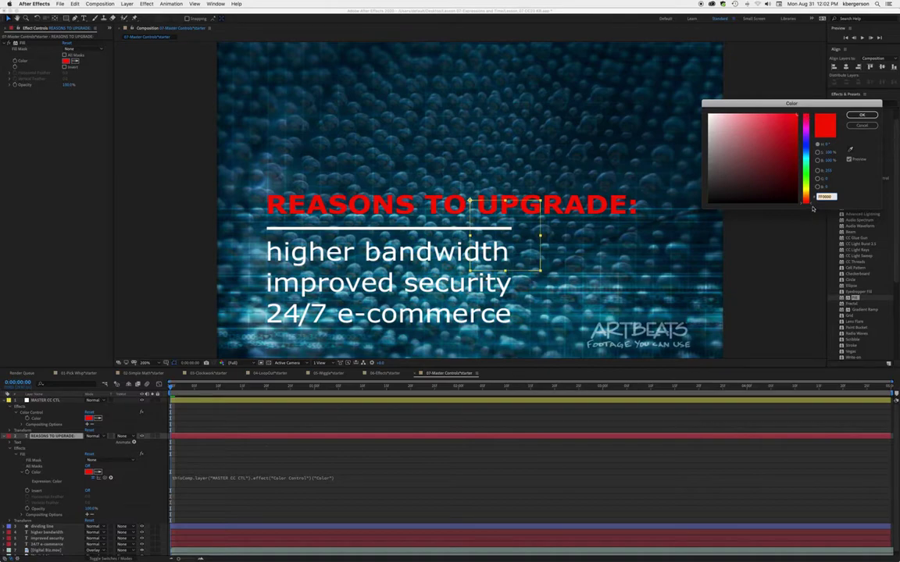
{"action": "left_click_drag", "start_coordinate": [809, 202], "coordinate": [809, 177]}
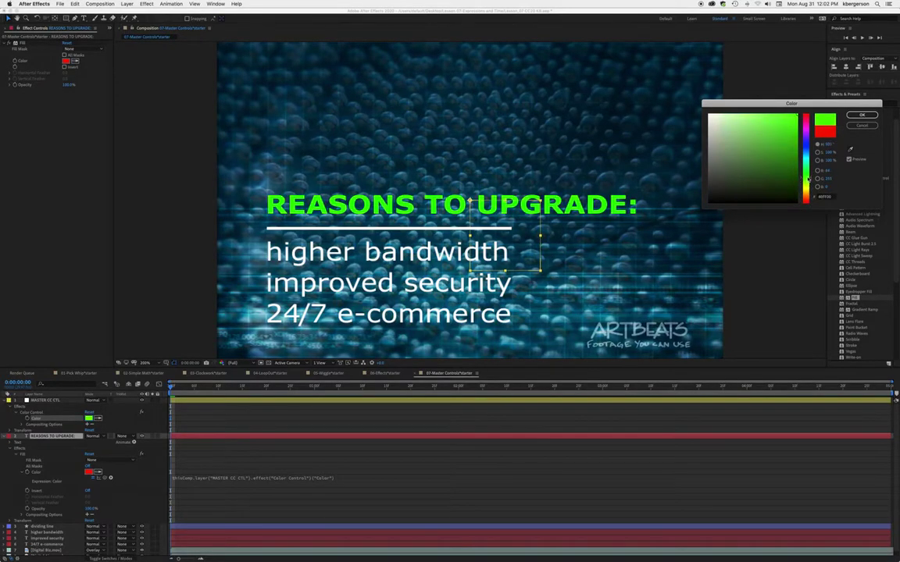
{"action": "left_click", "coordinate": [861, 115]}
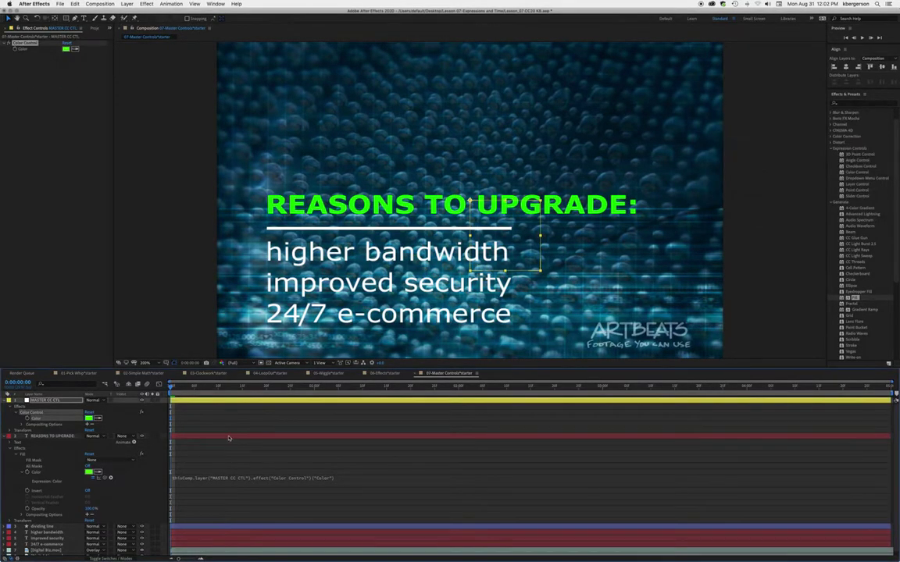
Step: Copy the linked Fill effect to the dividing line, higher bandwidth, improved security and 24/7 e-commerce layers
{"action": "left_click", "coordinate": [8, 401]}
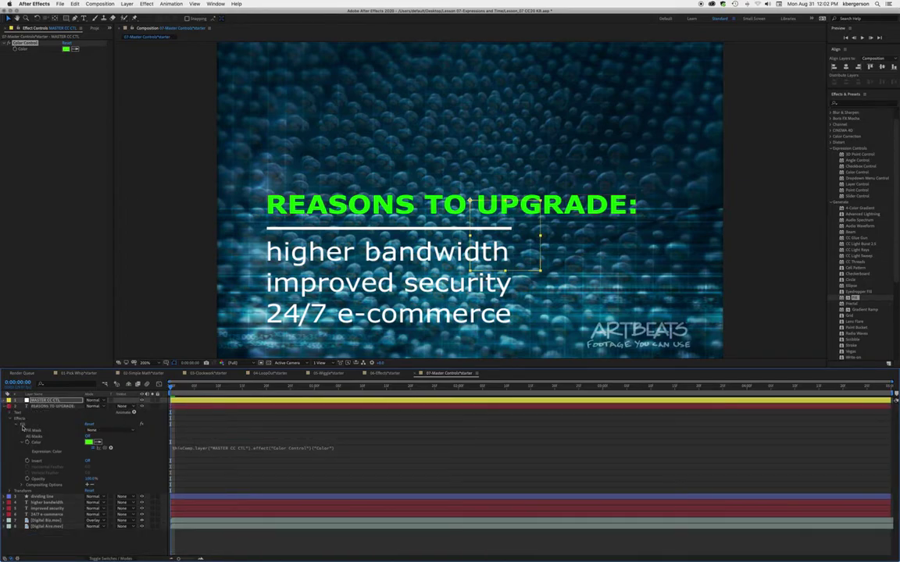
{"action": "left_click", "coordinate": [20, 423]}
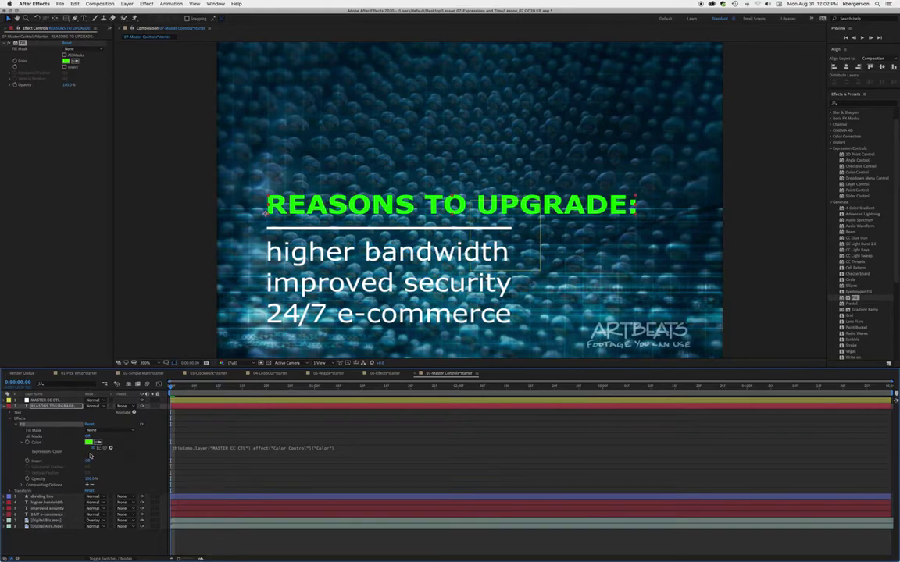
{"action": "left_click", "coordinate": [47, 498]}
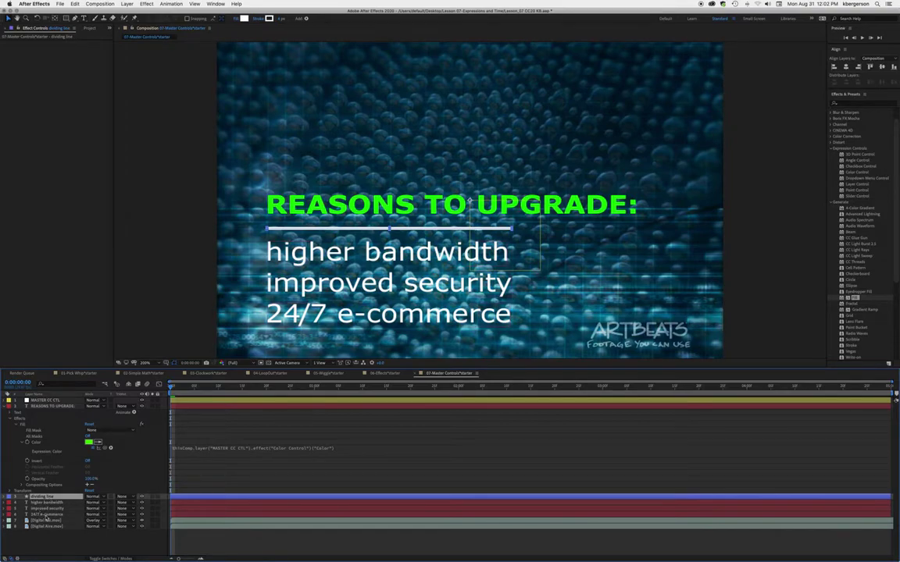
{"action": "left_click", "coordinate": [47, 514], "text": "shift"}
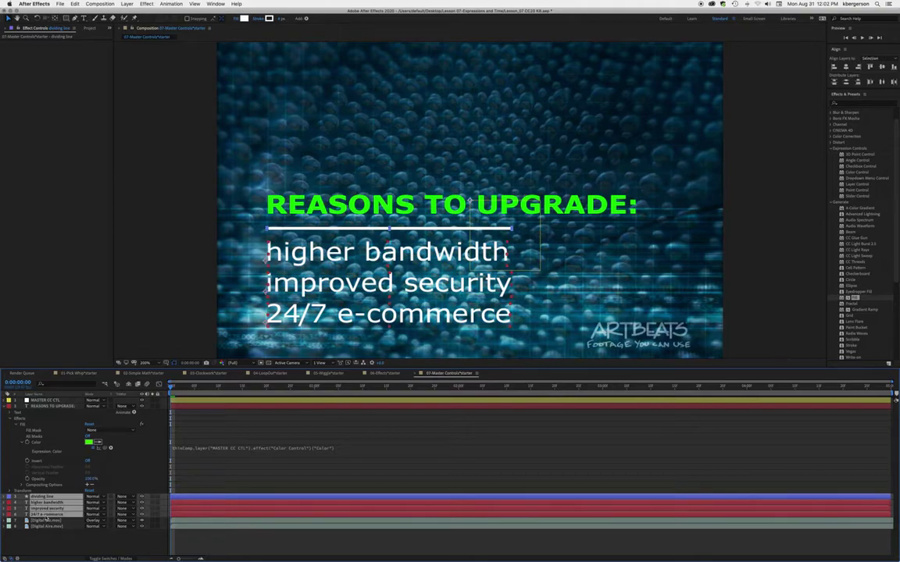
{"action": "key", "text": "super+v"}
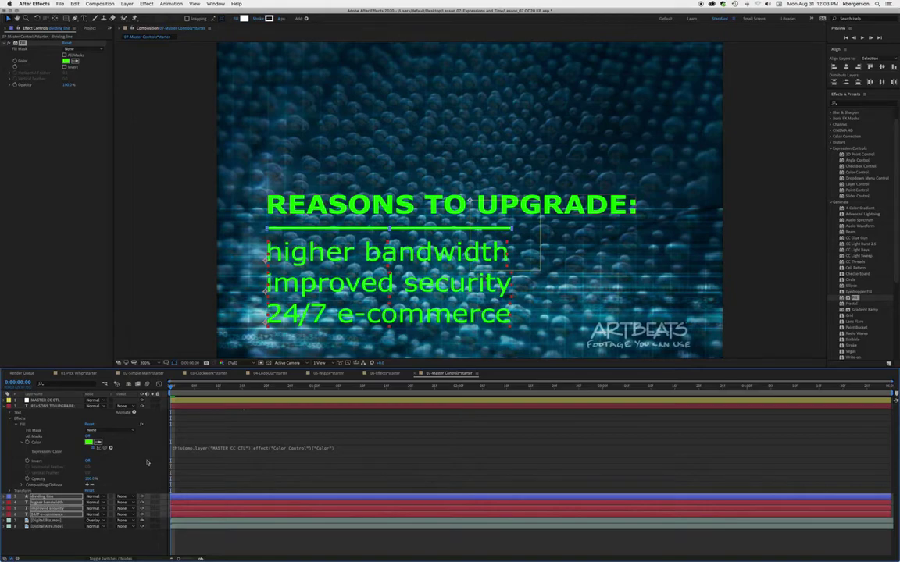
Step: Try blue and turquoise hues for MASTER CC CTL's Color Control, and cancel the color change
{"action": "left_click", "coordinate": [43, 400]}
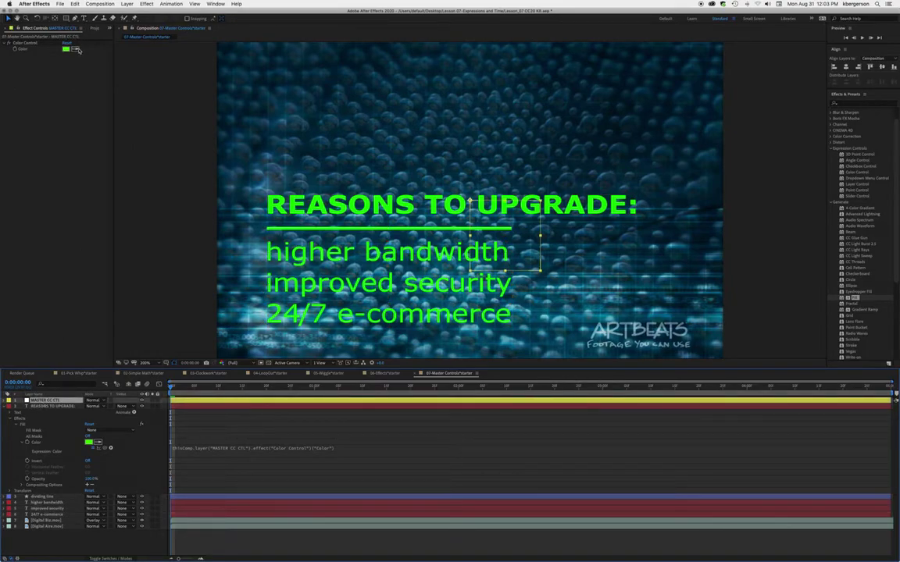
{"action": "left_click", "coordinate": [66, 49]}
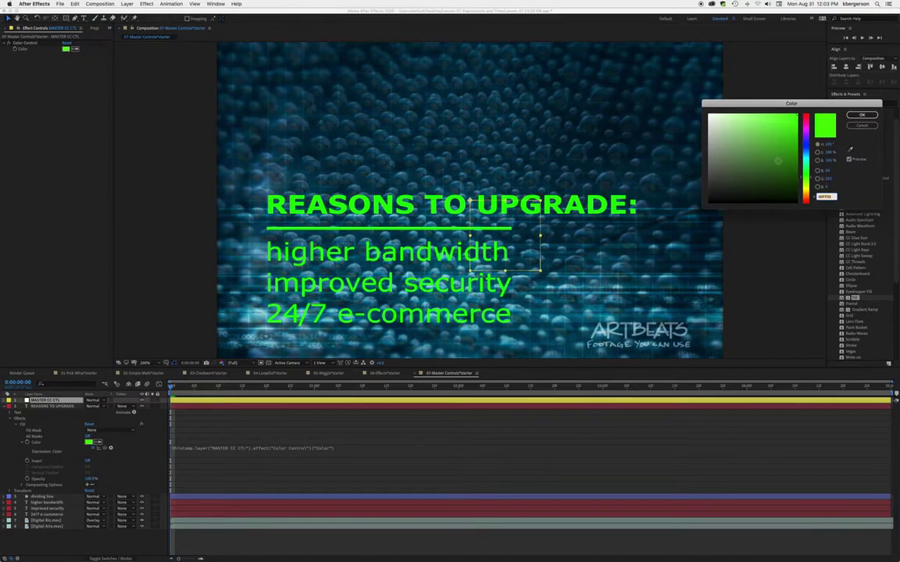
{"action": "left_click_drag", "start_coordinate": [811, 178], "coordinate": [805, 153]}
{"action": "left_click", "coordinate": [862, 115]}
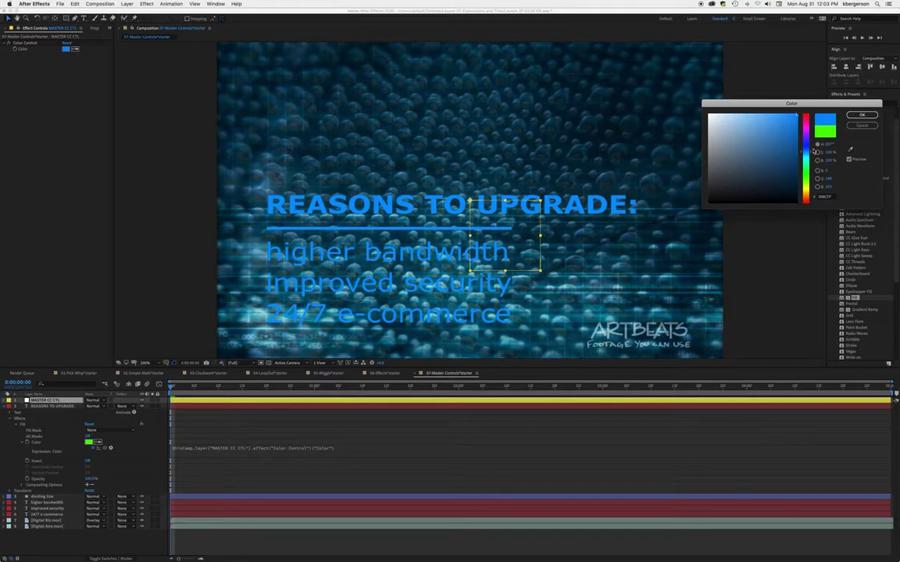
{"action": "left_click", "coordinate": [809, 179]}
{"action": "mouse_move", "coordinate": [809, 179]}
{"action": "left_mouse_down"}
{"action": "mouse_move", "coordinate": [808, 199]}
{"action": "mouse_move", "coordinate": [807, 139]}
{"action": "mouse_move", "coordinate": [808, 163]}
{"action": "left_mouse_up"}
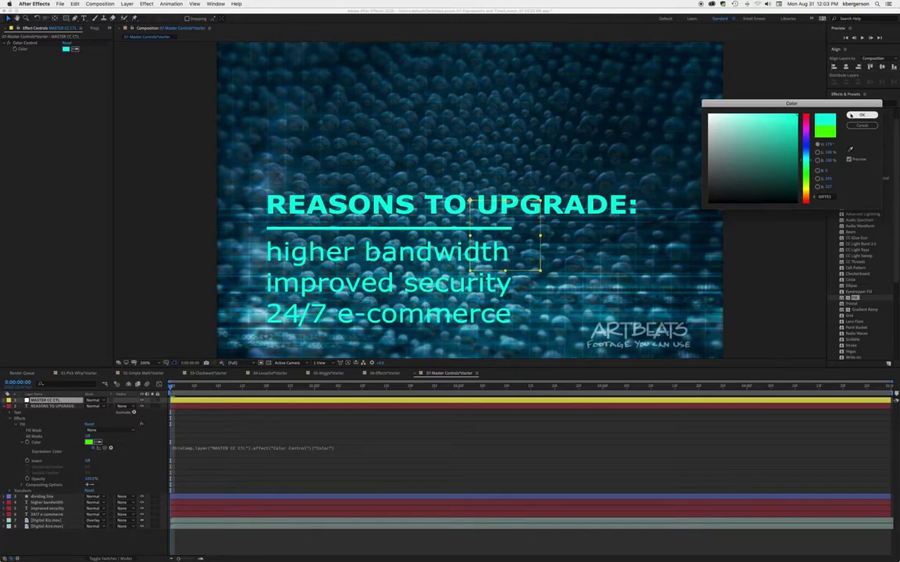
{"action": "key", "text": "Escape"}
Step: At 0:00:01:00, enable keyframing of MASTER CC CTL's Color Control color and set it to cyan 00D9FF
{"action": "left_click_drag", "start_coordinate": [175, 397], "coordinate": [314, 428]}
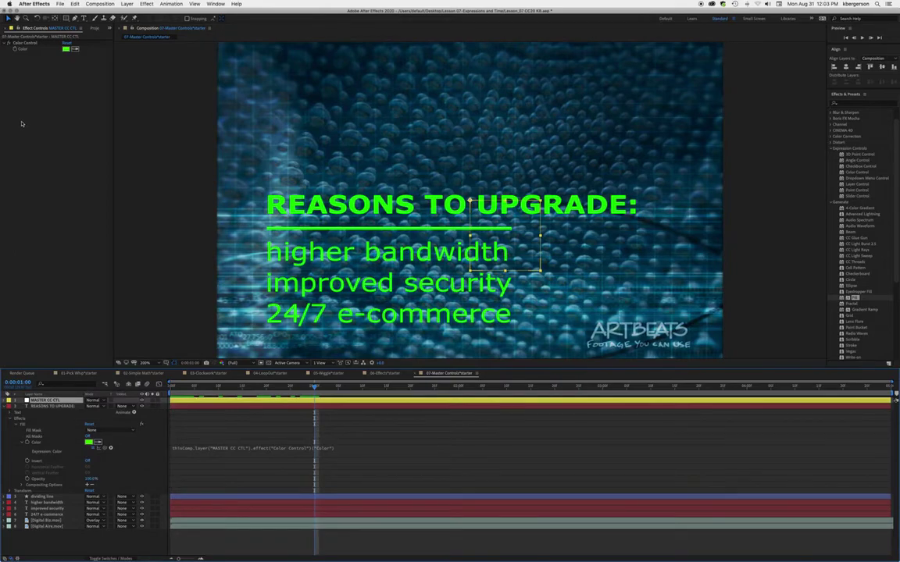
{"action": "left_click", "coordinate": [66, 48]}
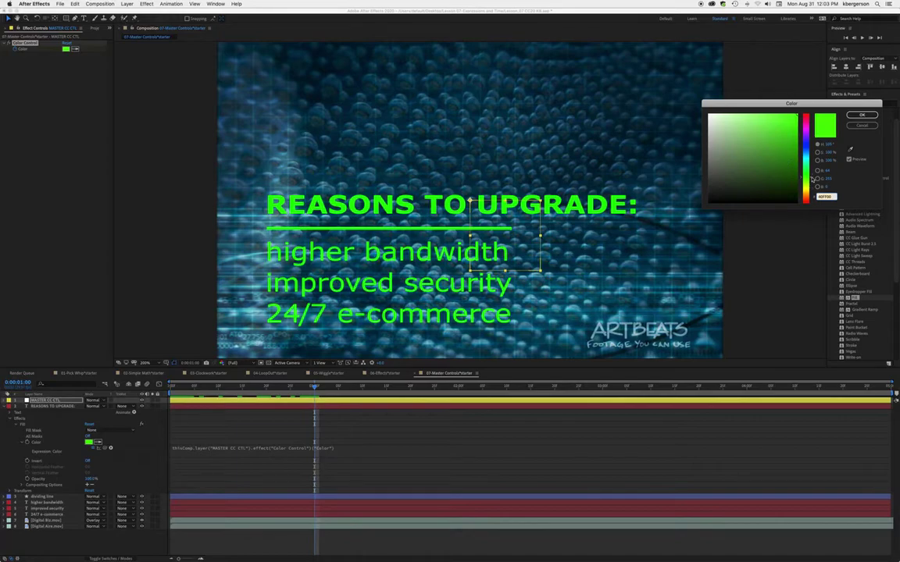
{"action": "left_click_drag", "start_coordinate": [810, 185], "coordinate": [810, 159]}
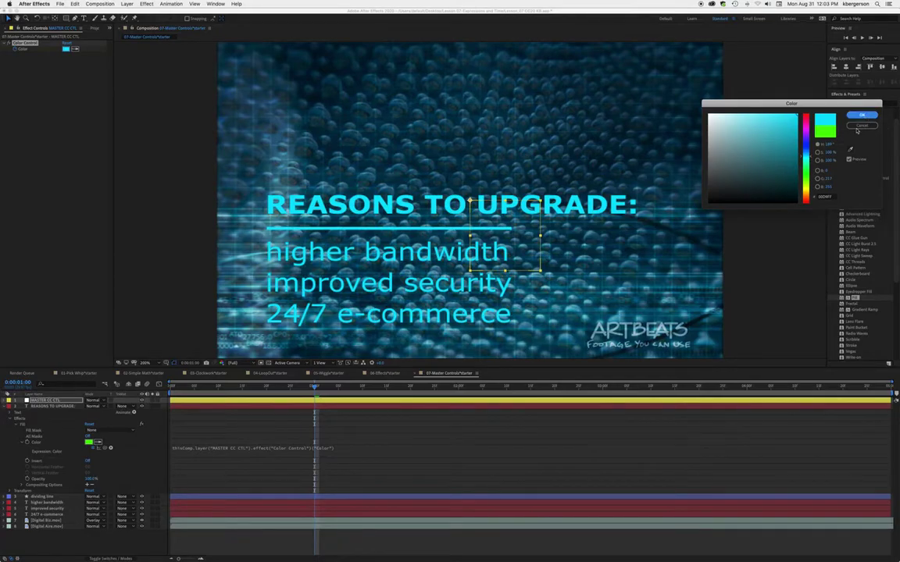
{"action": "key", "text": "Return"}
Step: At 0:00:03:00, keyframe MASTER CC CTL's Color Control color to a slightly softened yellow
{"action": "key", "text": "space"}
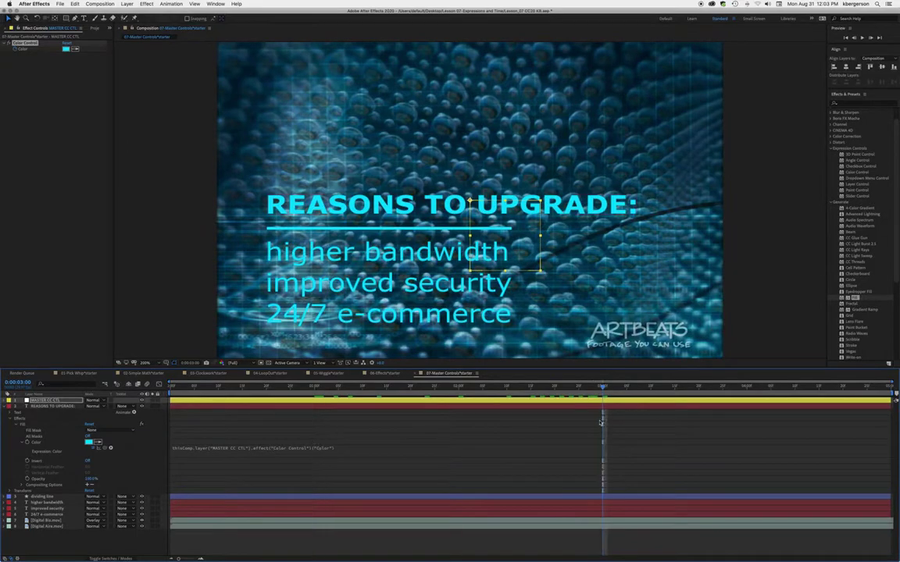
{"action": "left_click", "coordinate": [65, 48]}
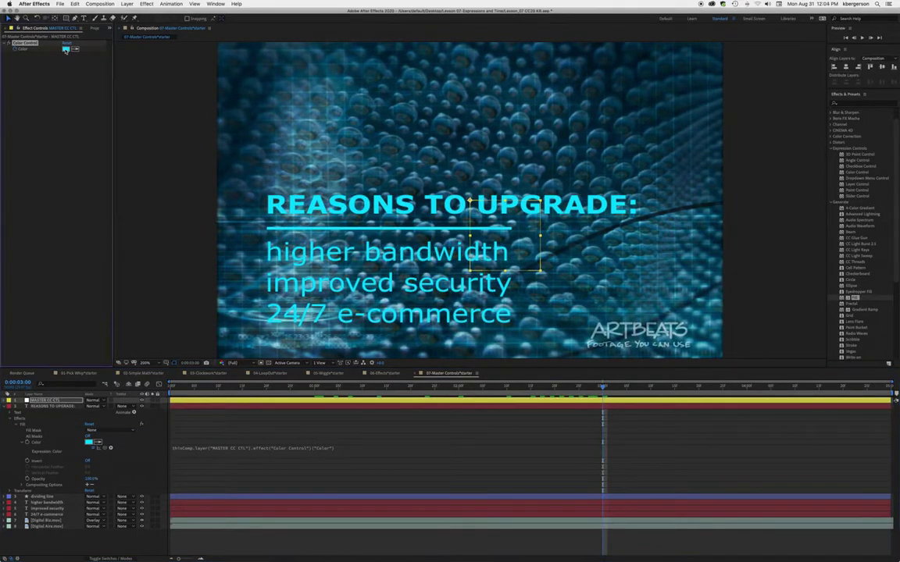
{"action": "left_click_drag", "start_coordinate": [818, 162], "coordinate": [813, 190]}
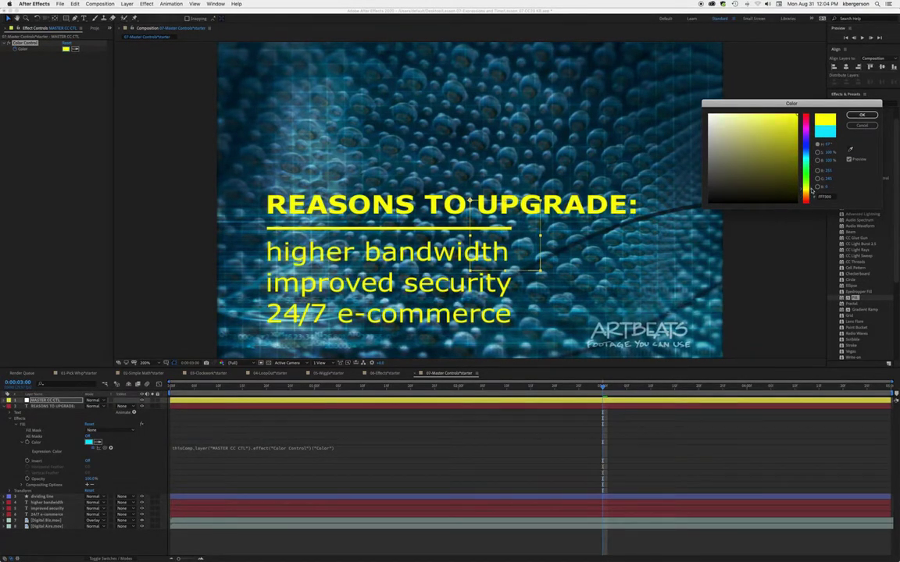
{"action": "left_click_drag", "start_coordinate": [719, 116], "coordinate": [778, 118]}
{"action": "left_click", "coordinate": [862, 116]}
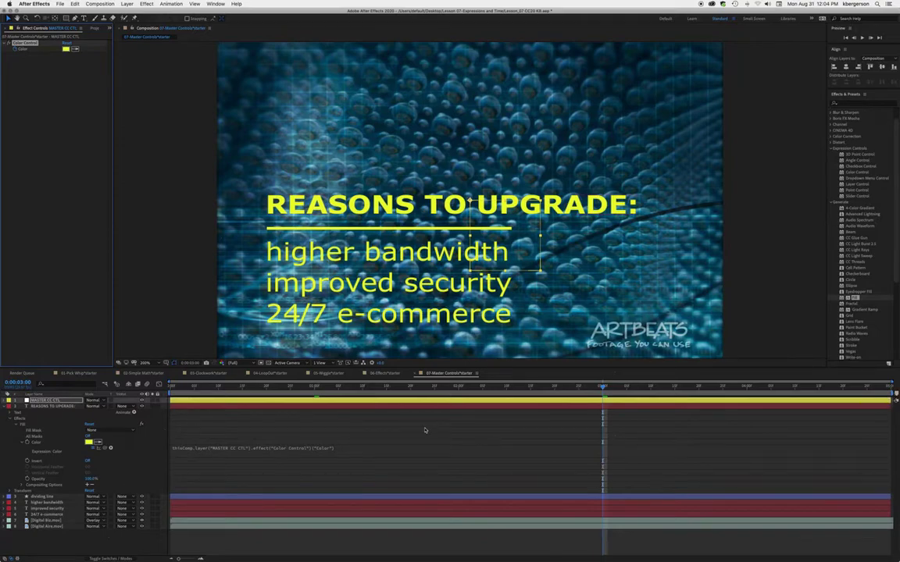
Step: Preview the color animation from the start of the composition
{"action": "key", "text": "Home"}
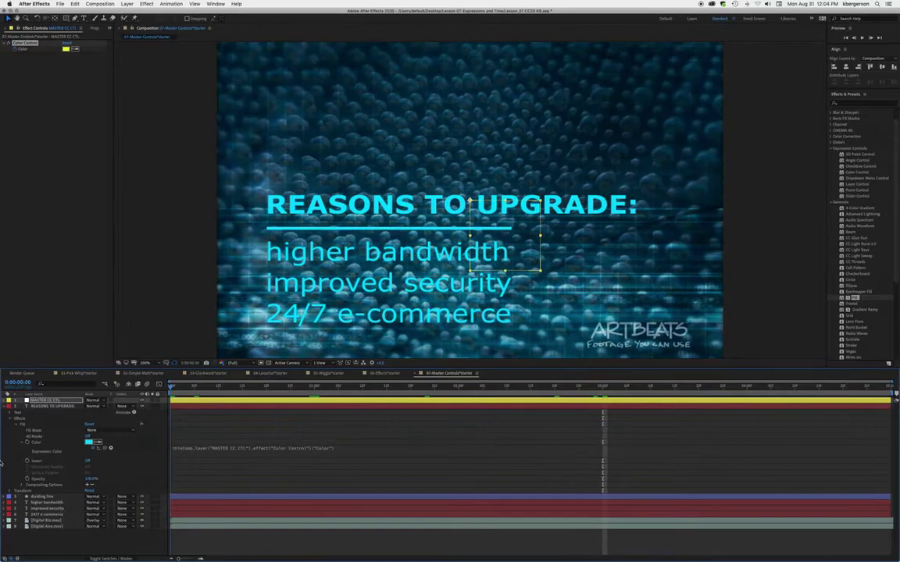
{"action": "key", "text": "space"}
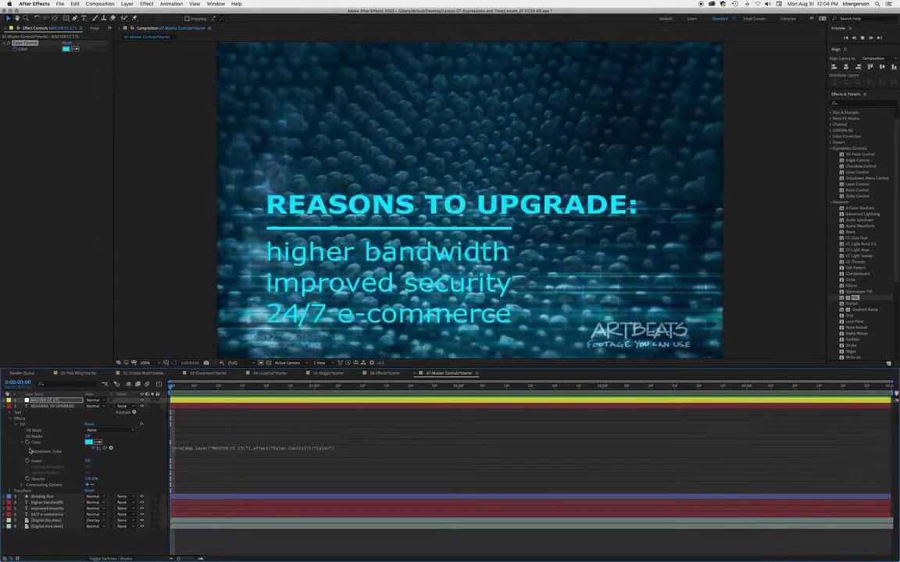
{"action": "key", "text": "space"}
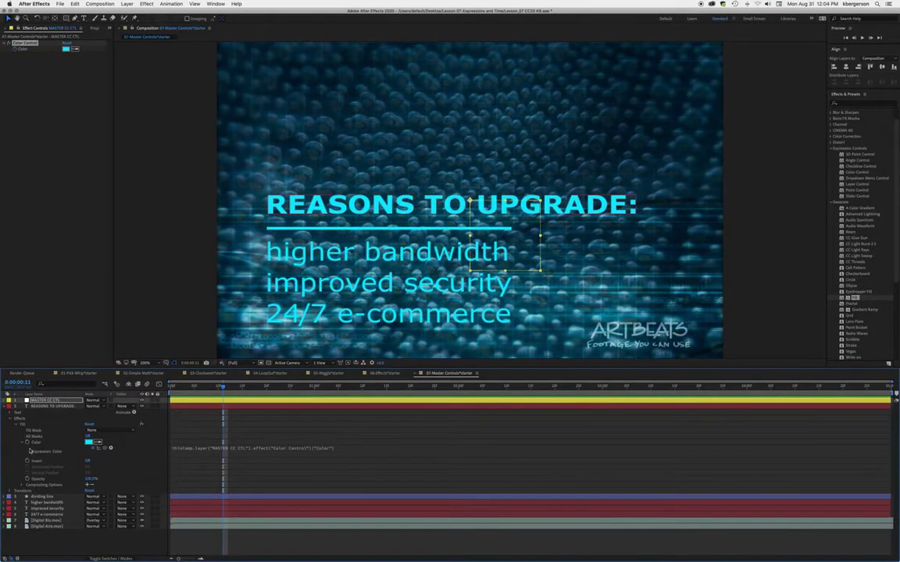